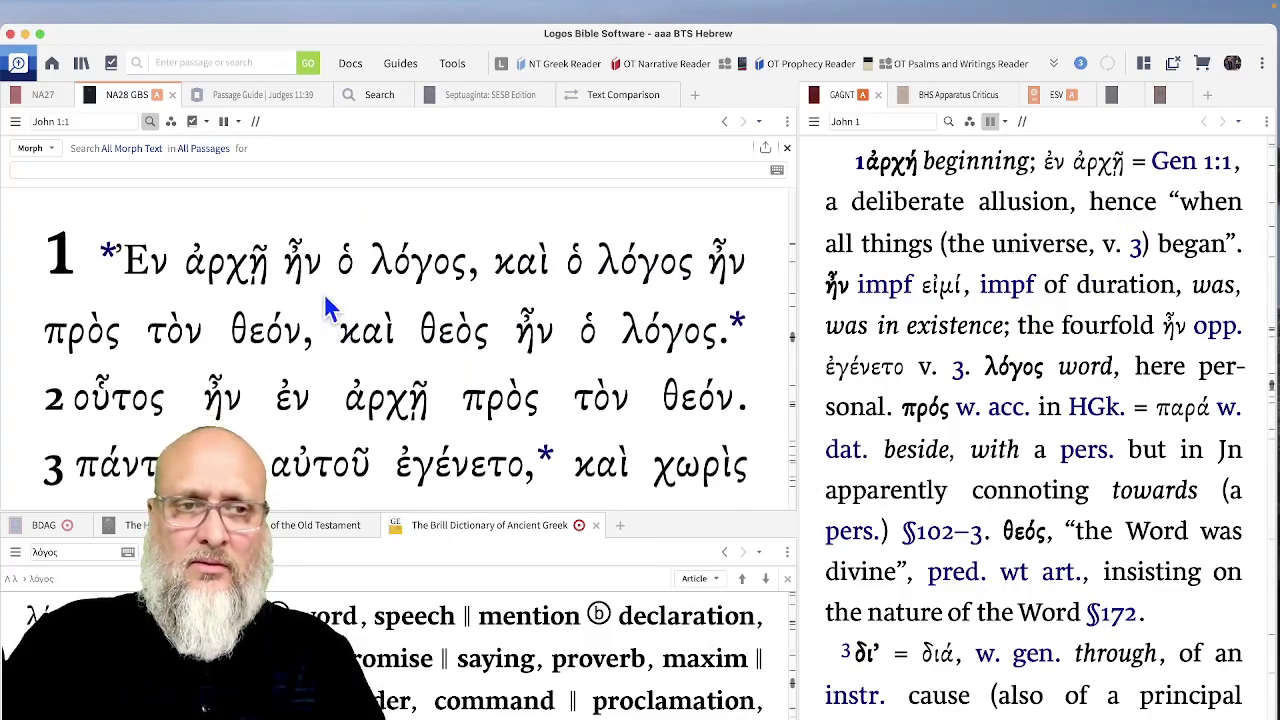
- Choose Read aloud from the NA28 panel menu so the narrator reads Greek John 1
scroll(324, 293, "down", 1)
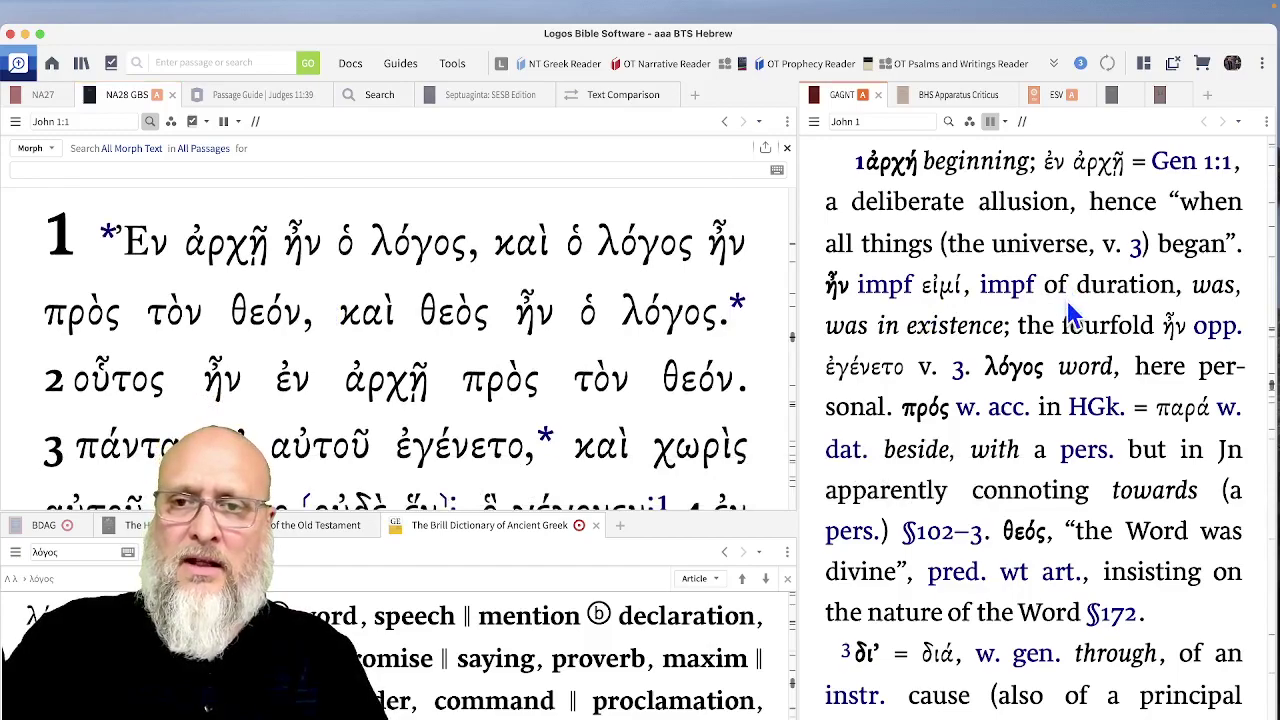
scroll(1070, 315, "down", 3)
scroll(1070, 315, "up", 4)
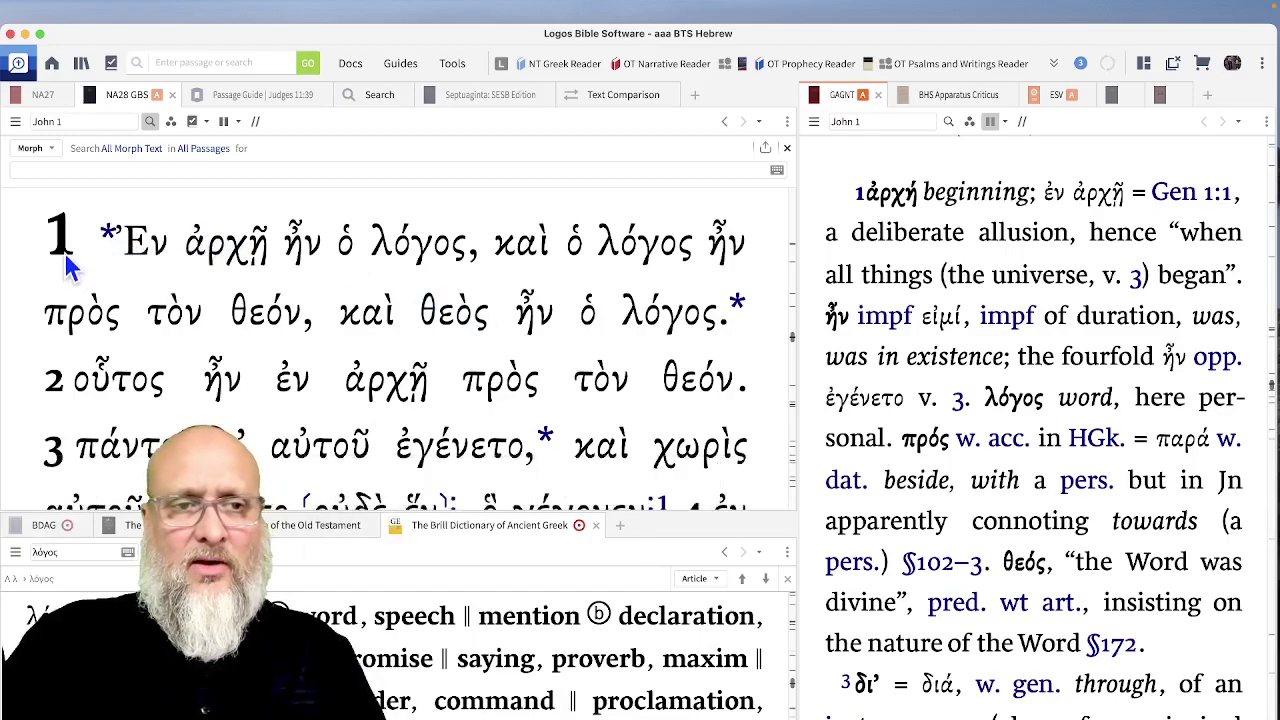
mouse_move(528, 372)
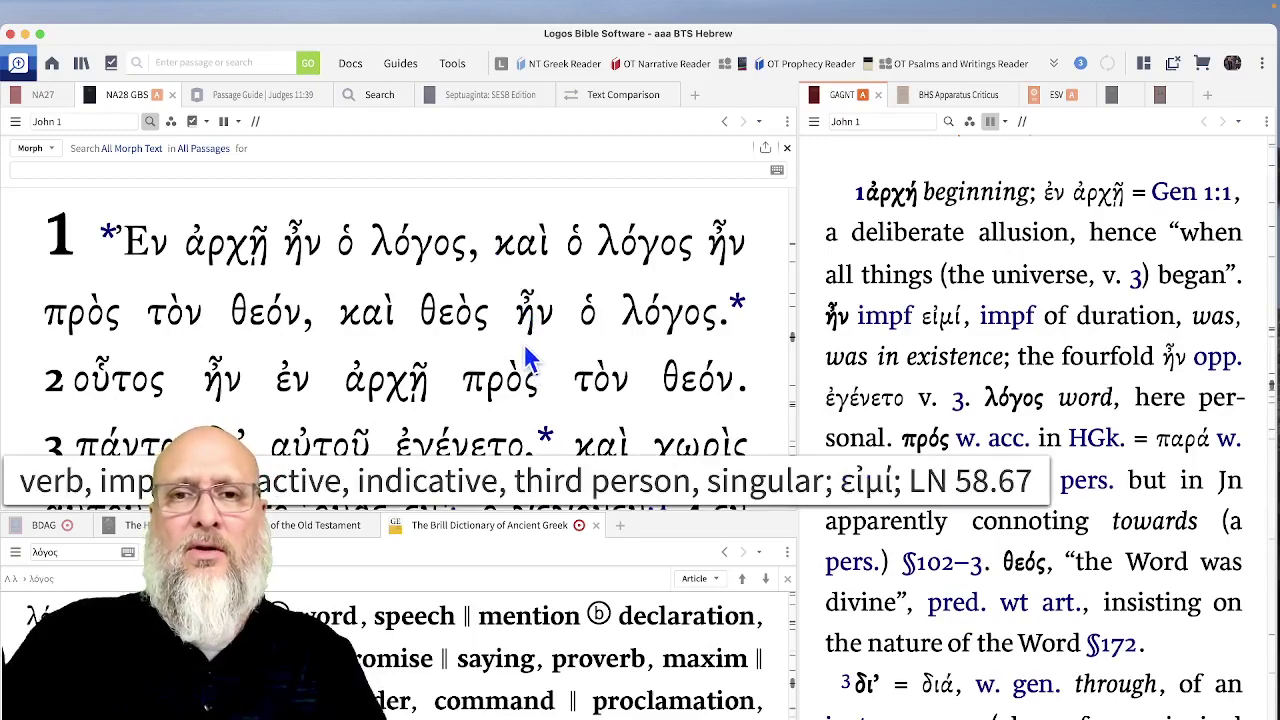
left_click(787, 121)
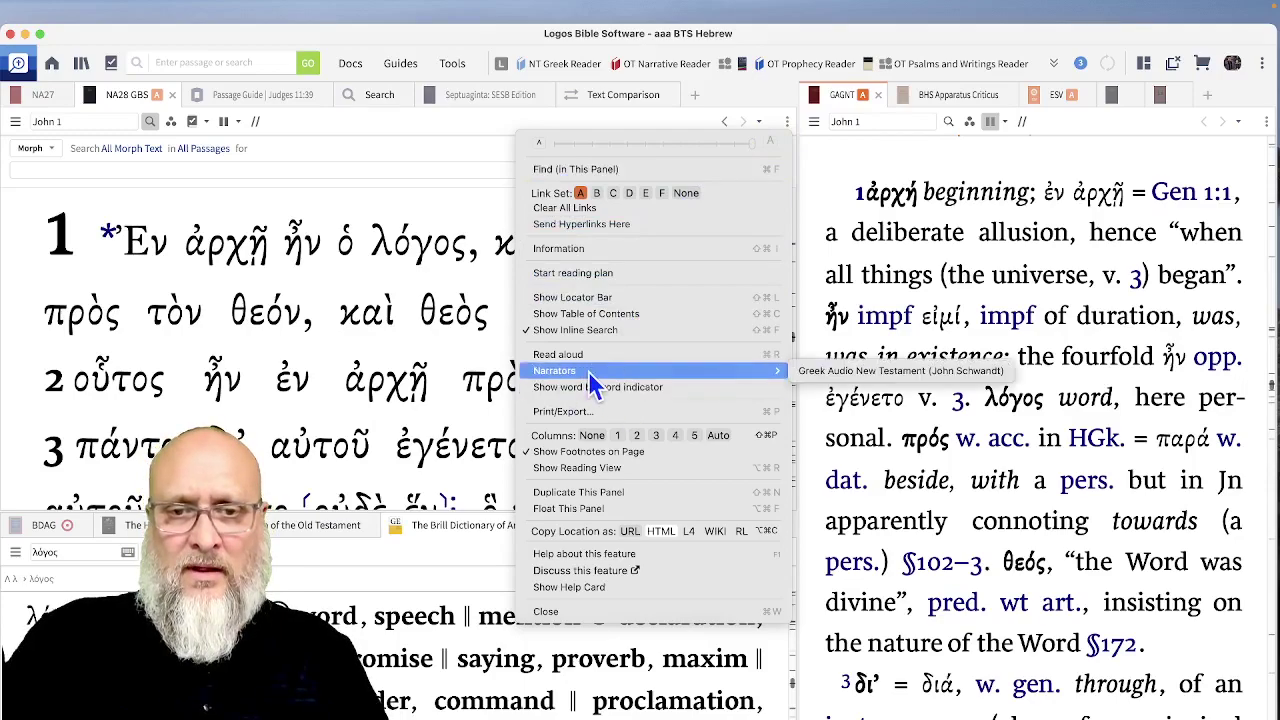
left_click(306, 276)
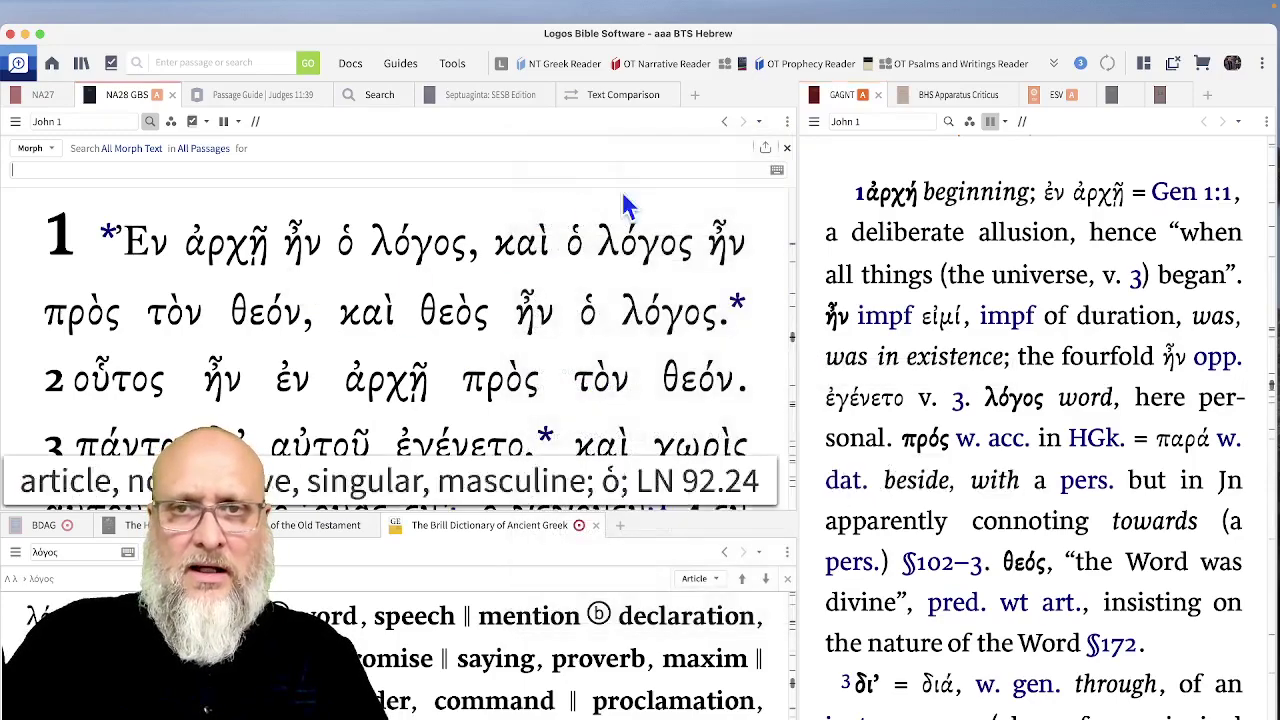
left_click(788, 121)
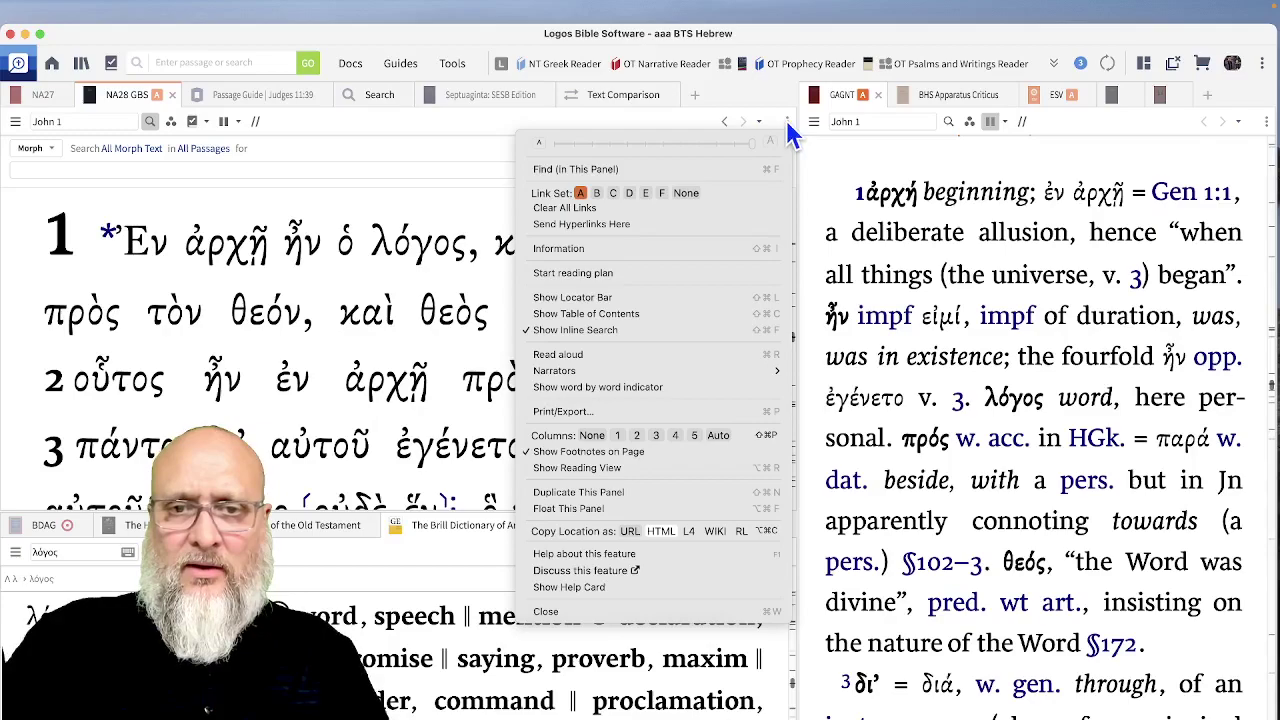
left_click(645, 356)
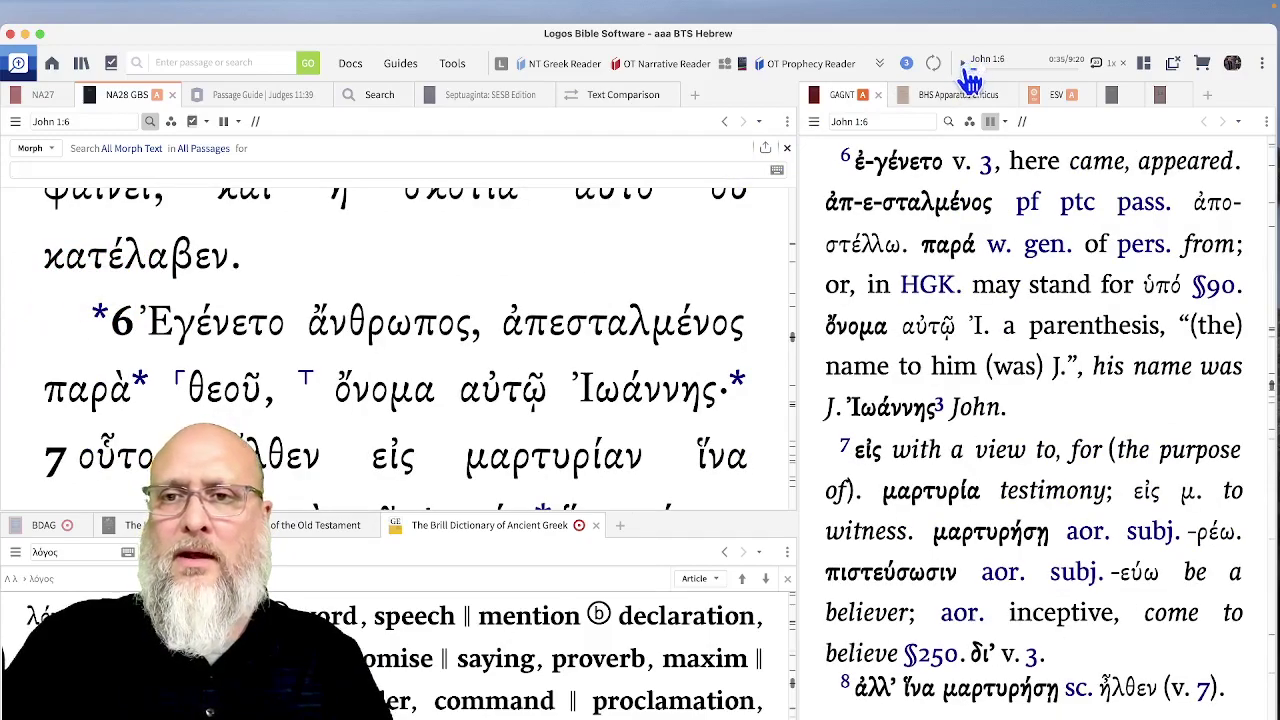
- Pause the narration and set the Greek text's reference to John 1:1
left_click(964, 61)
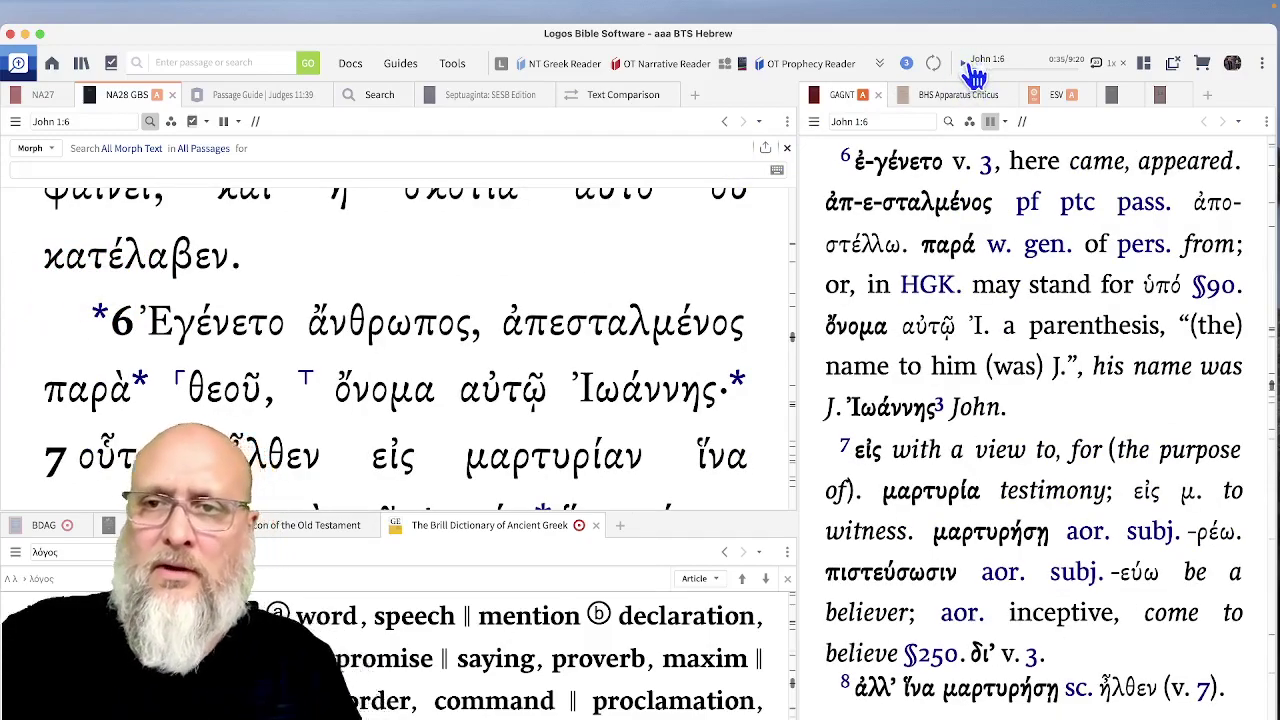
left_click(98, 123)
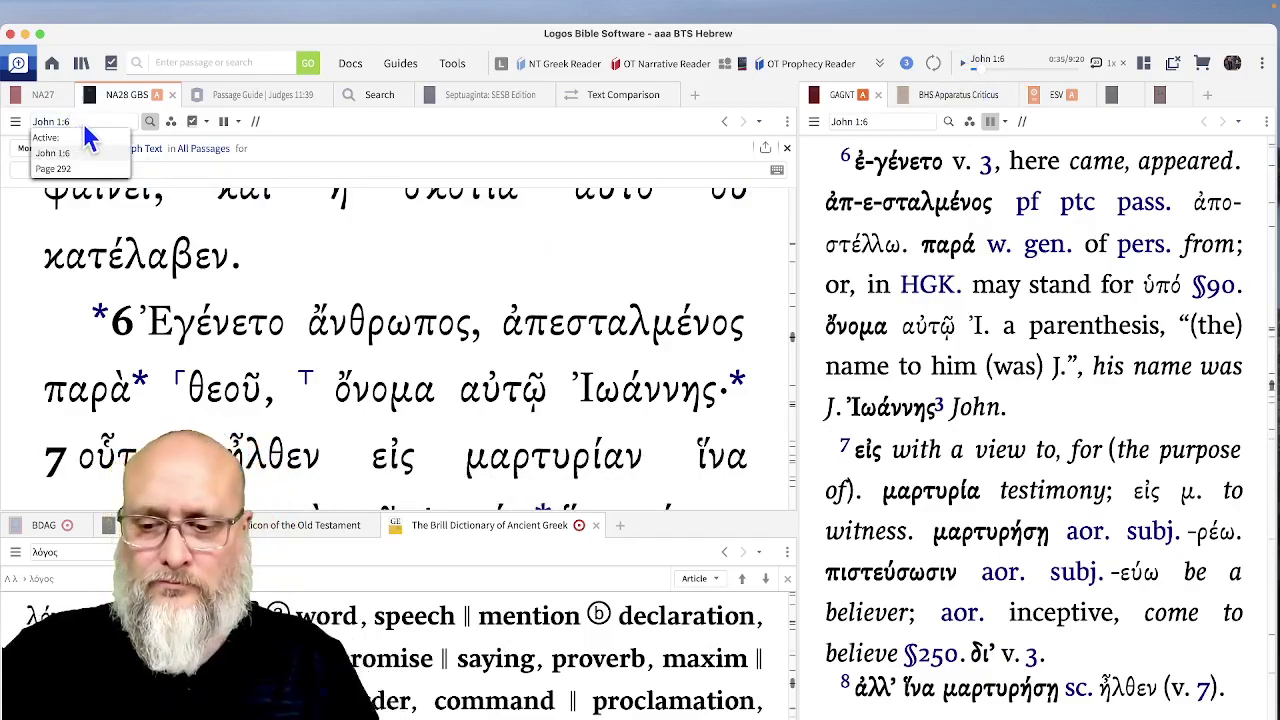
type("John 1:1")
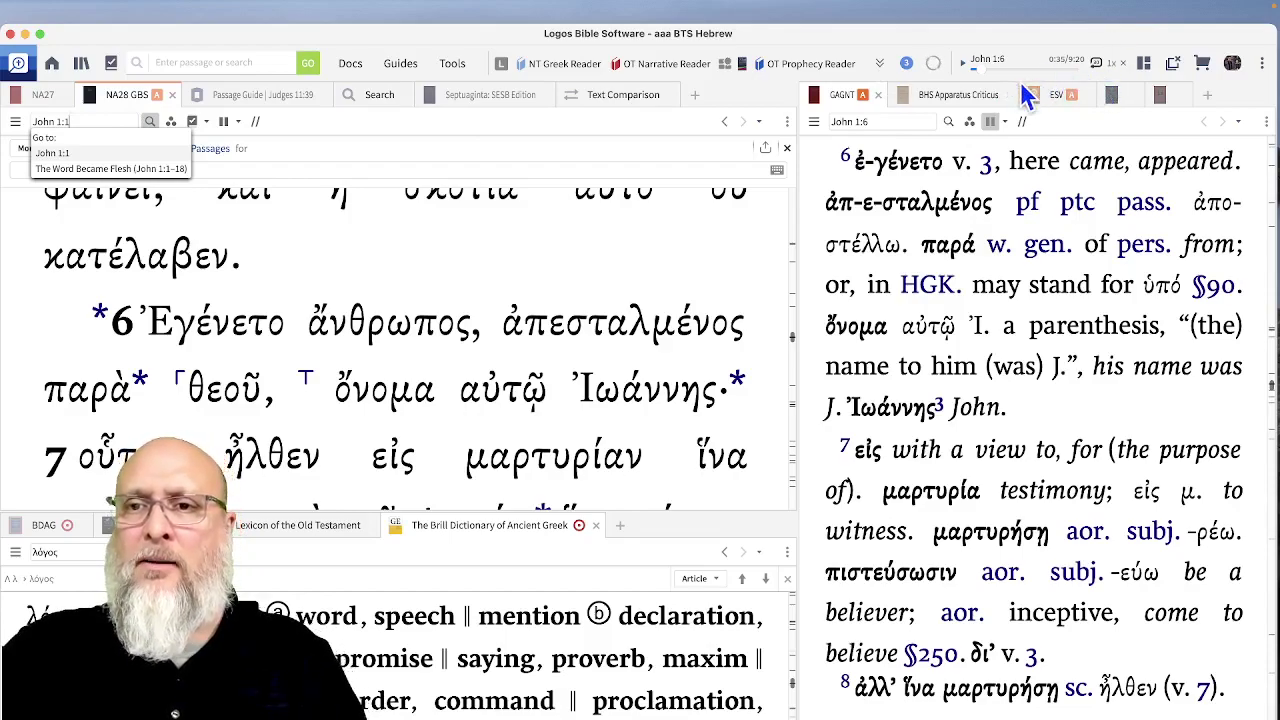
- Slow the narration to 0.75x, close the audio player, and scroll back to verse 1
left_click(1112, 64)
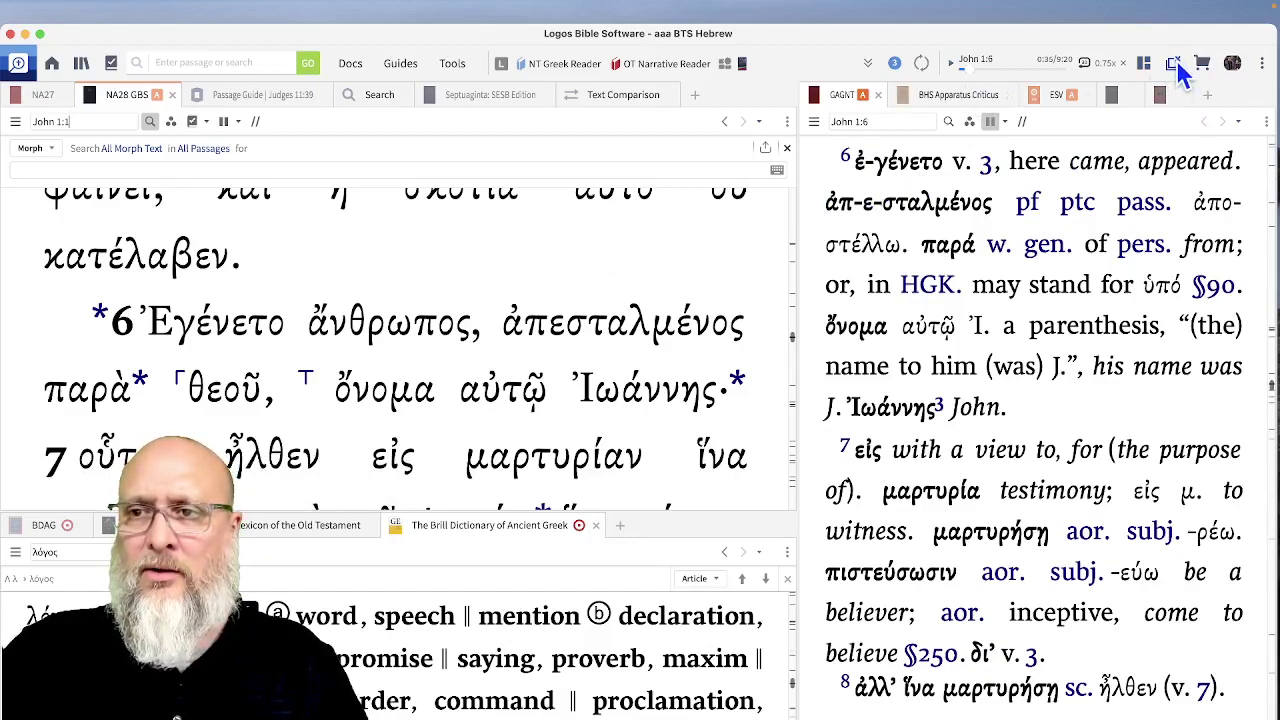
left_click(1124, 62)
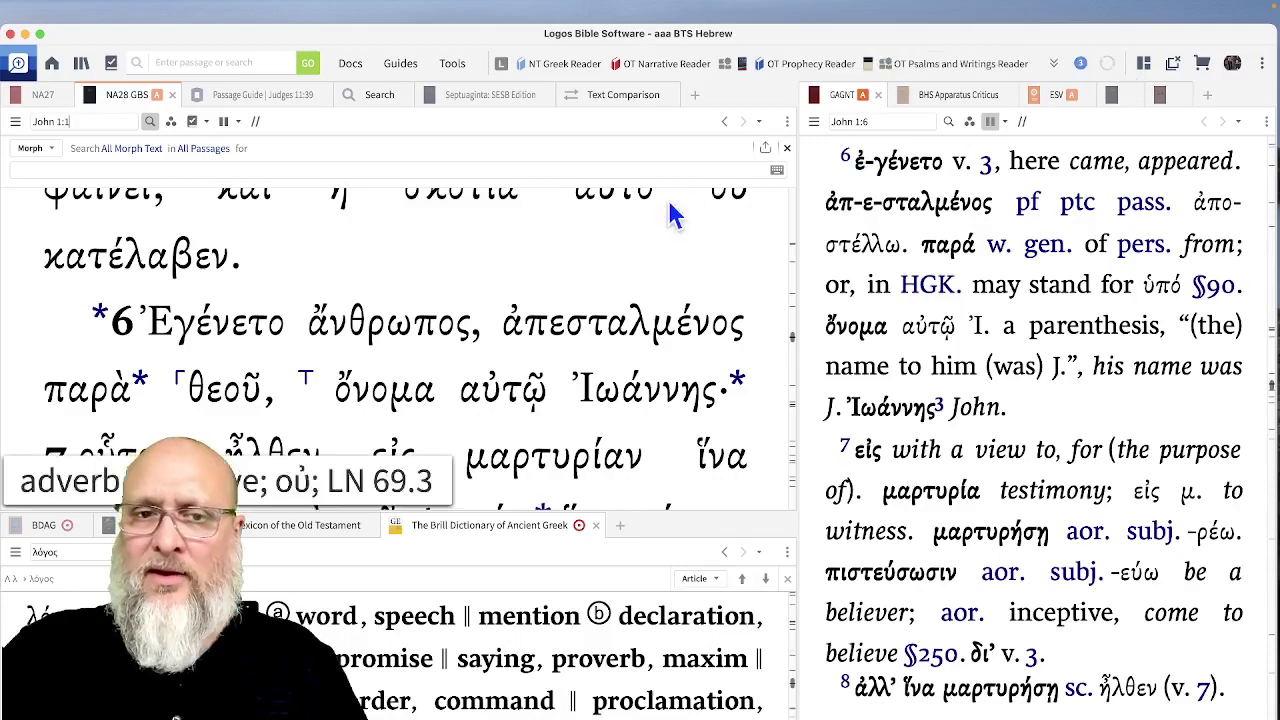
scroll(604, 261, "up", 10)
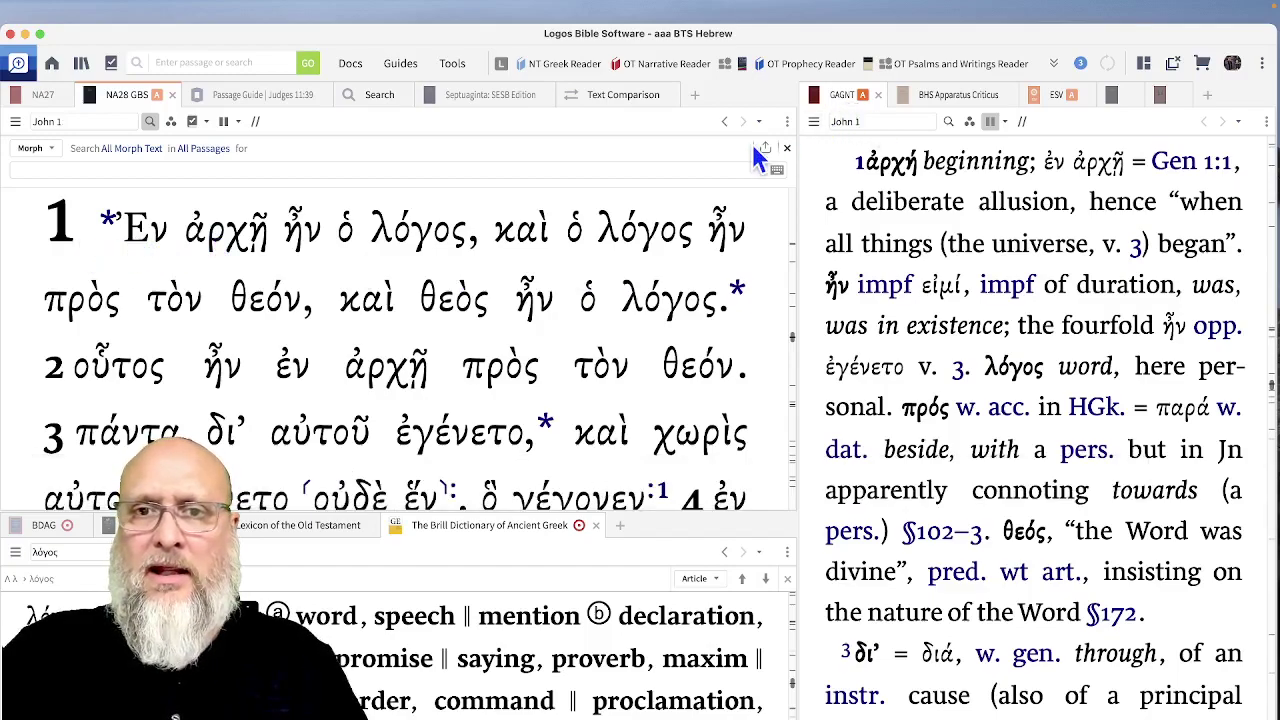
left_click(787, 121)
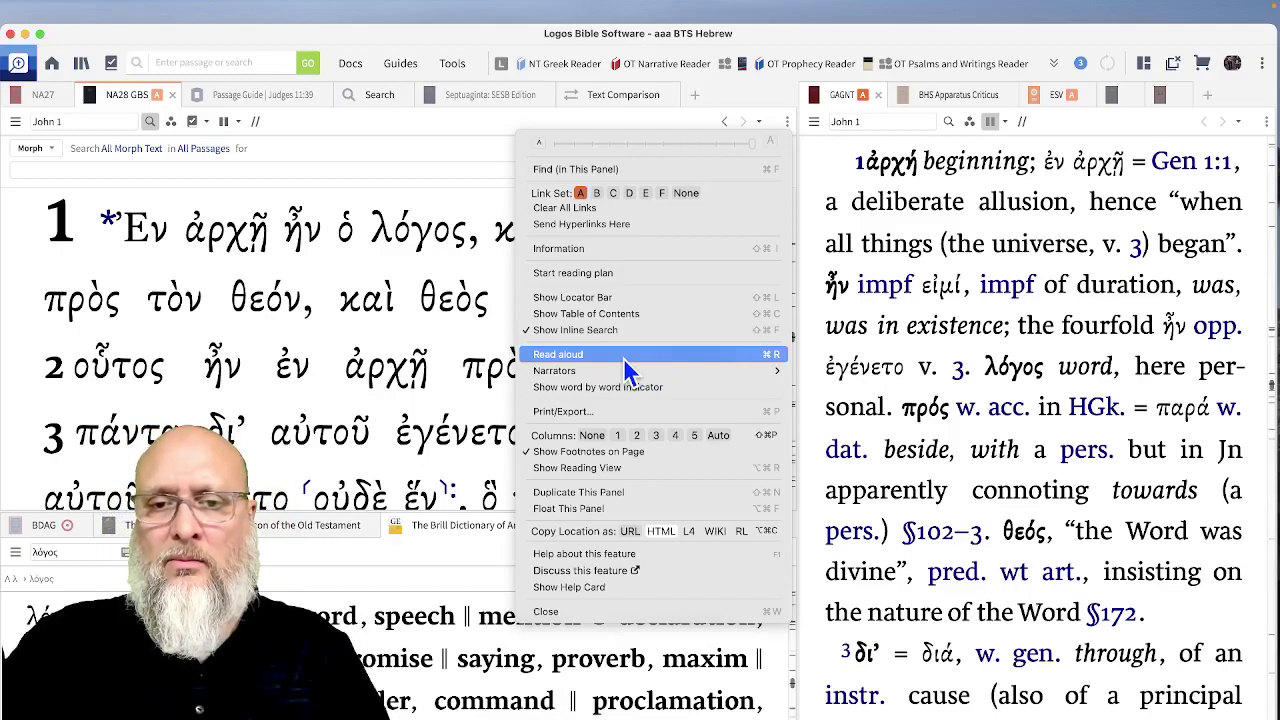
left_click(458, 281)
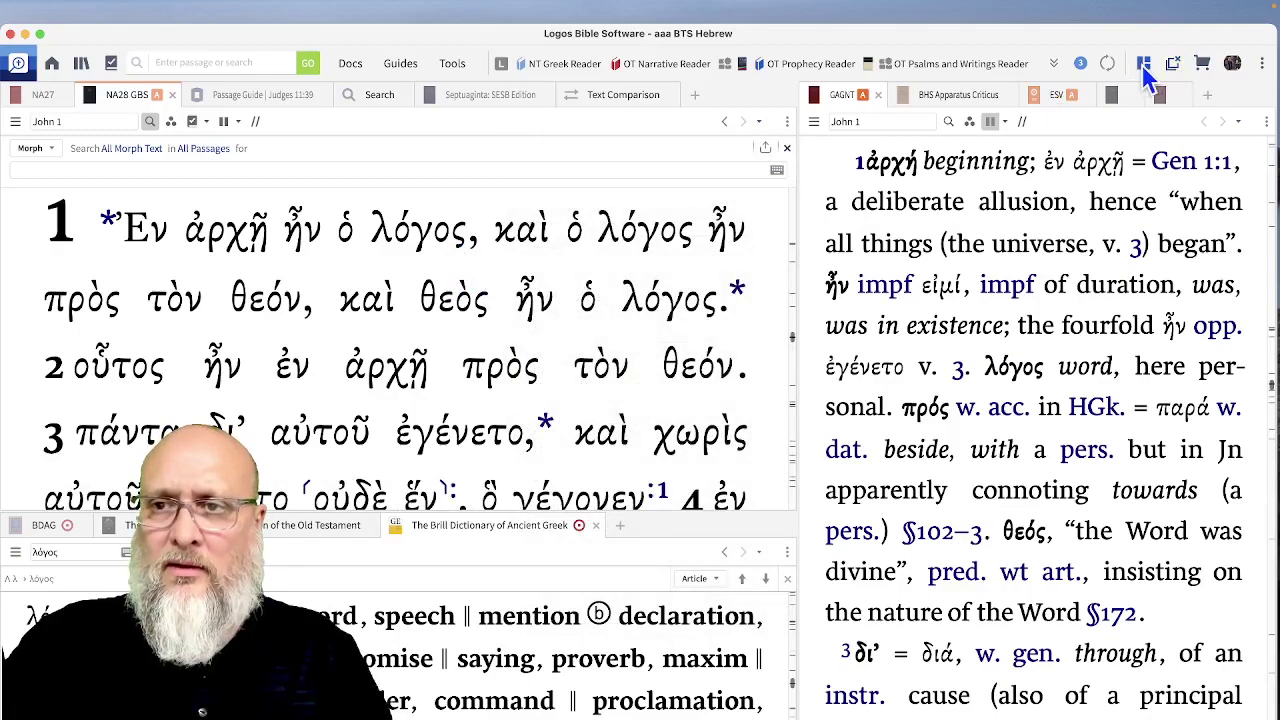
- Switch to the single-tile layout with NA28 full-width and start Read aloud from John 1:1
left_click(1143, 64)
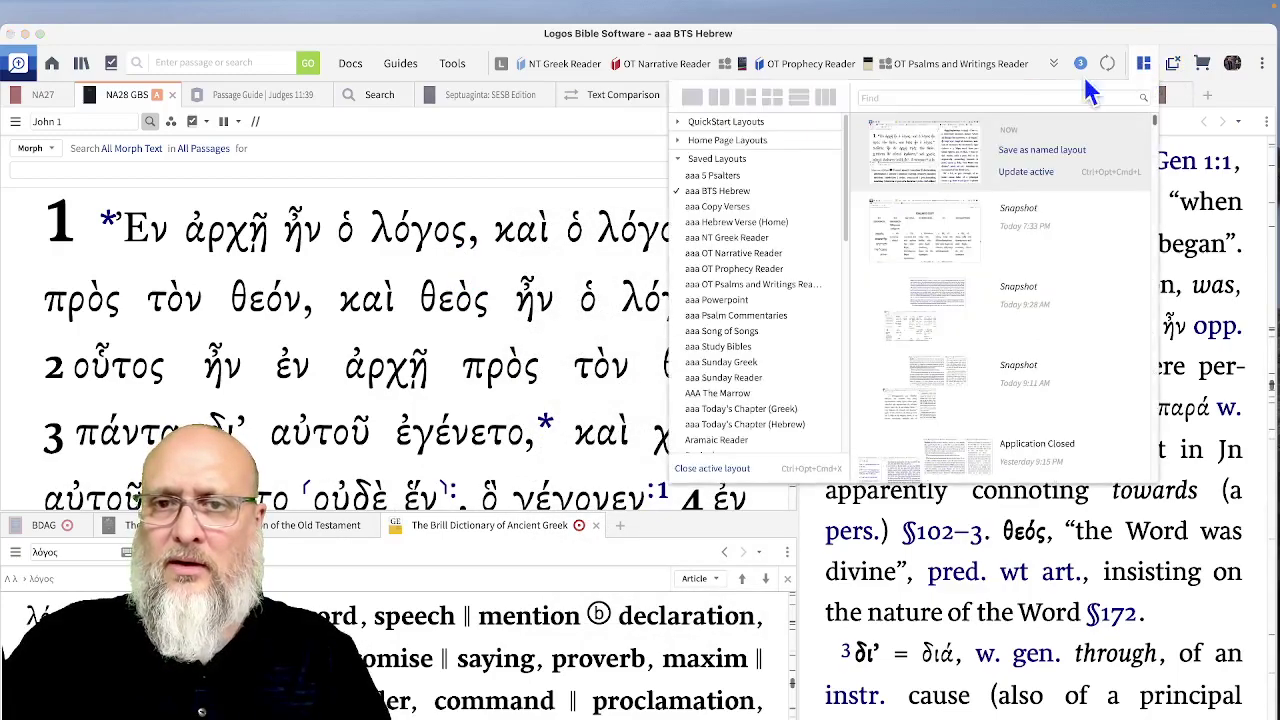
left_click(691, 98)
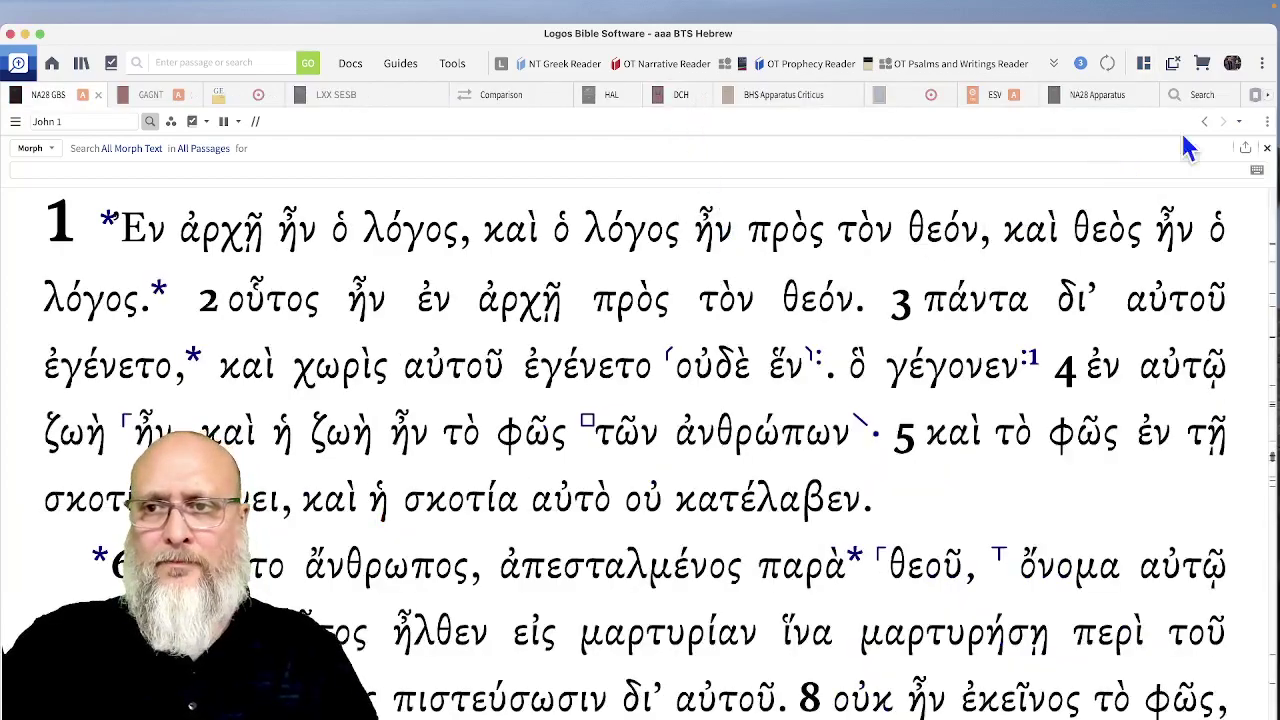
left_click(1267, 122)
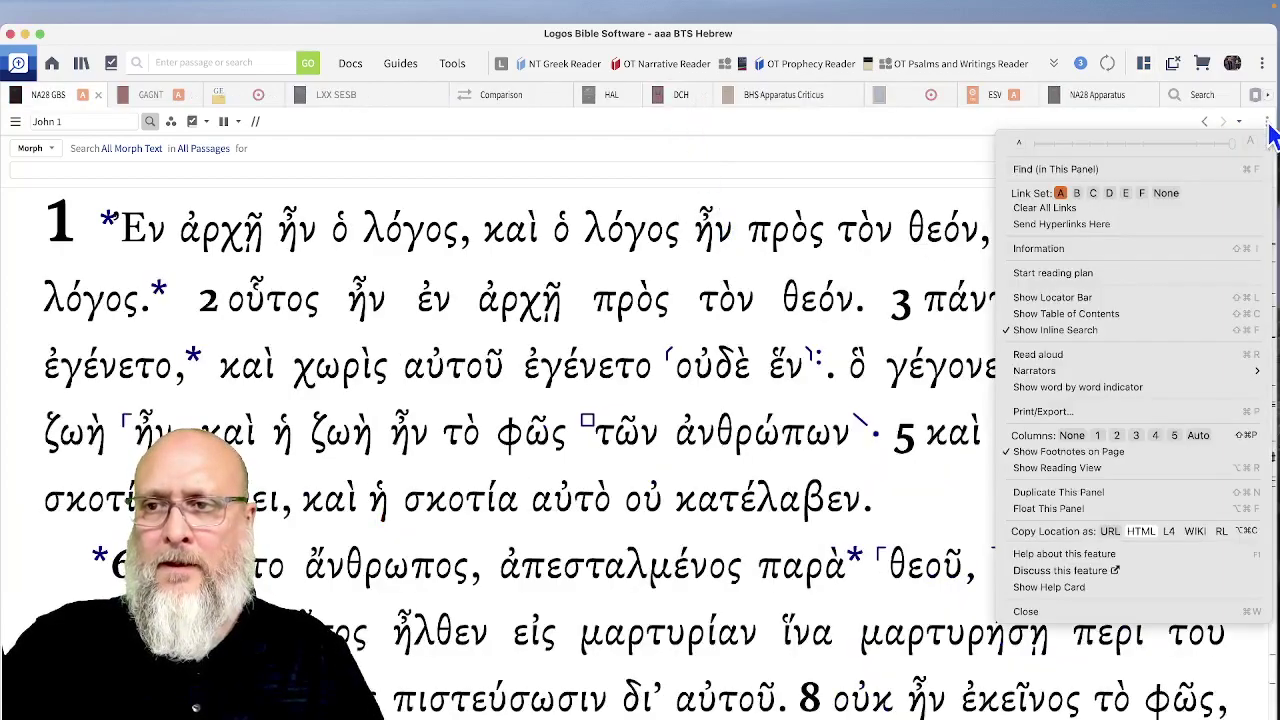
left_click(926, 510)
left_click(1267, 123)
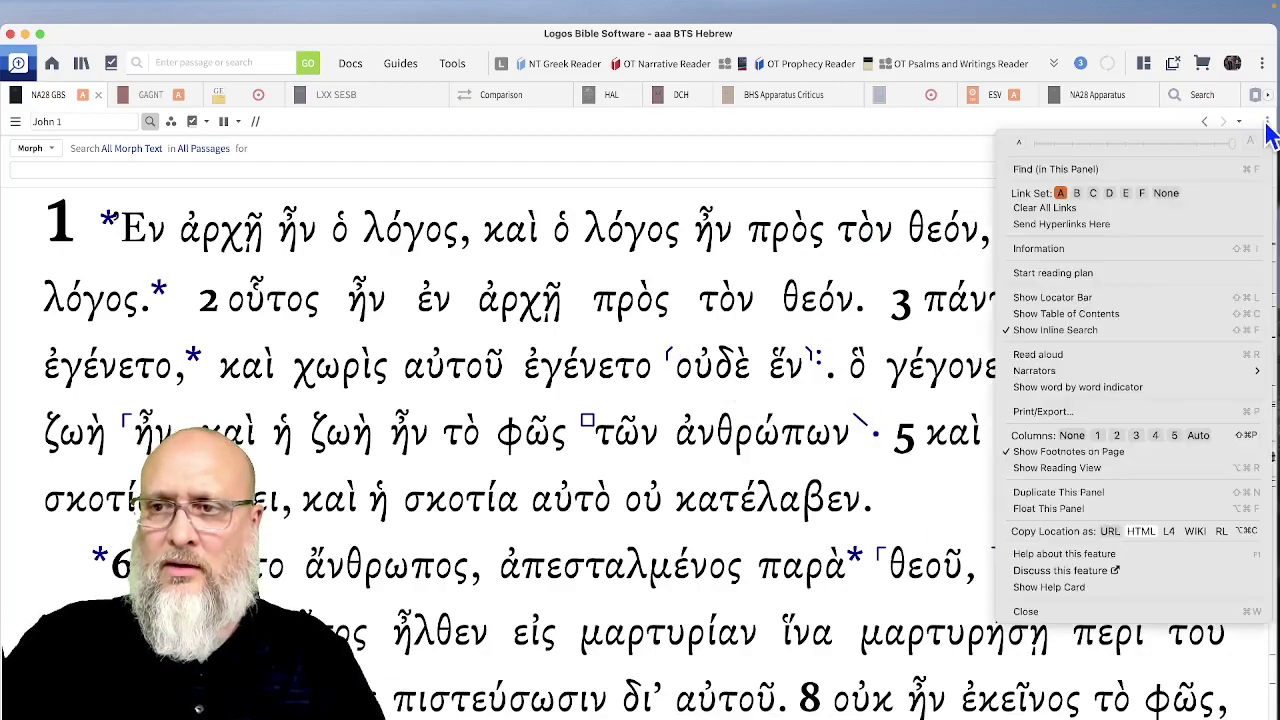
left_click(1062, 362)
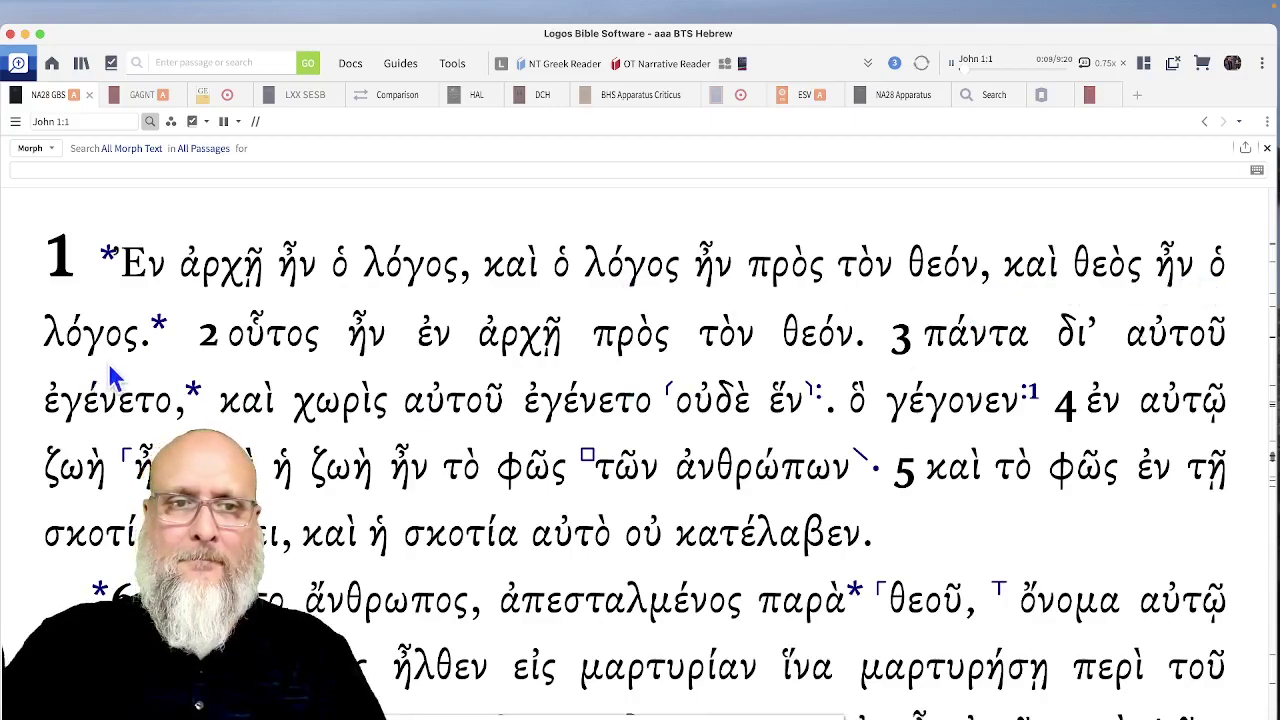
- Pause the narration at John 1:5 (0:33 of 9:20) and scroll back toward John 1:1
scroll(180, 372, "down", 2)
scroll(213, 368, "down", 2)
scroll(300, 362, "up", 3)
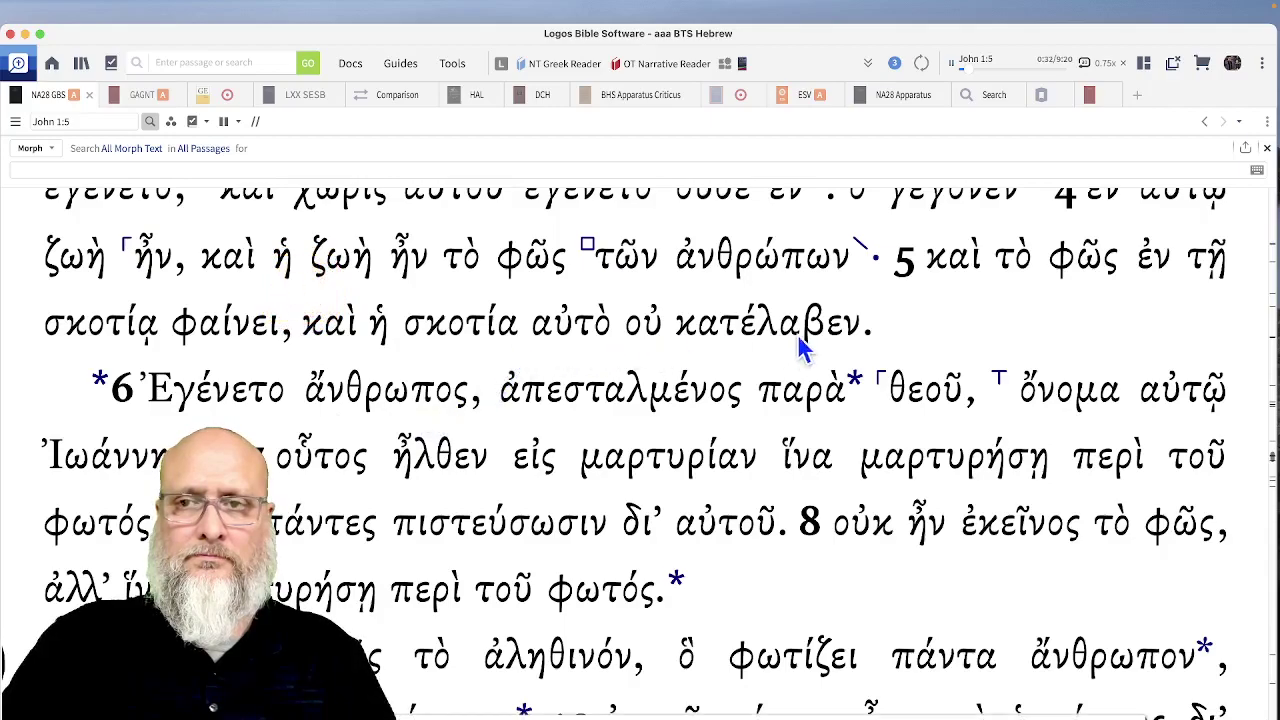
left_click(950, 62)
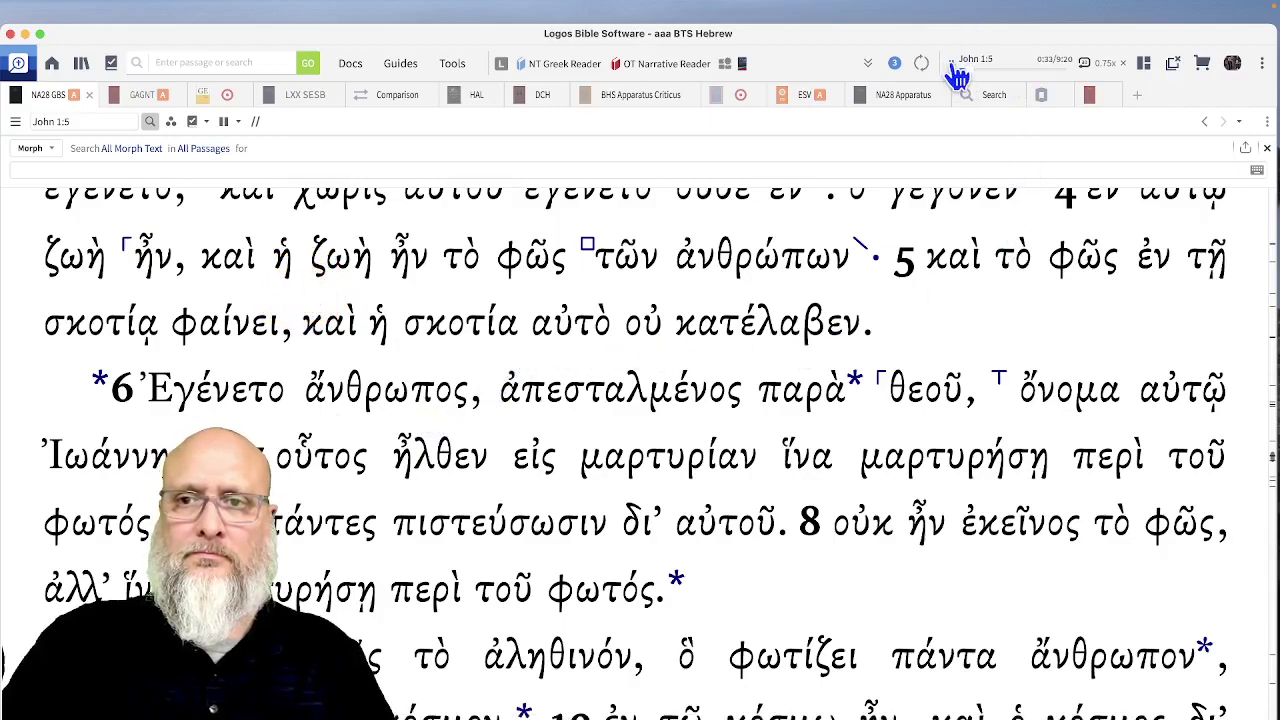
scroll(930, 330, "up", 5)
scroll(922, 345, "down", 1)
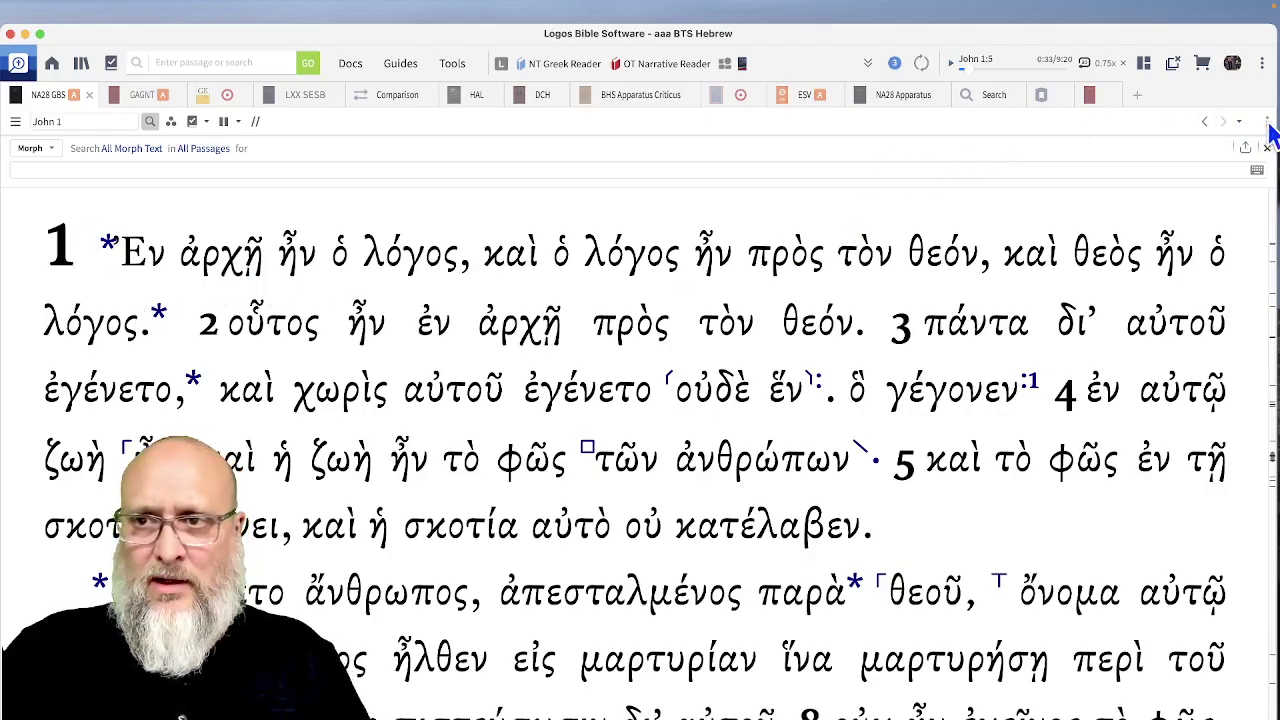
- Turn on the 'Bible text only' visual filter for the NA28 Greek text
left_click(172, 122)
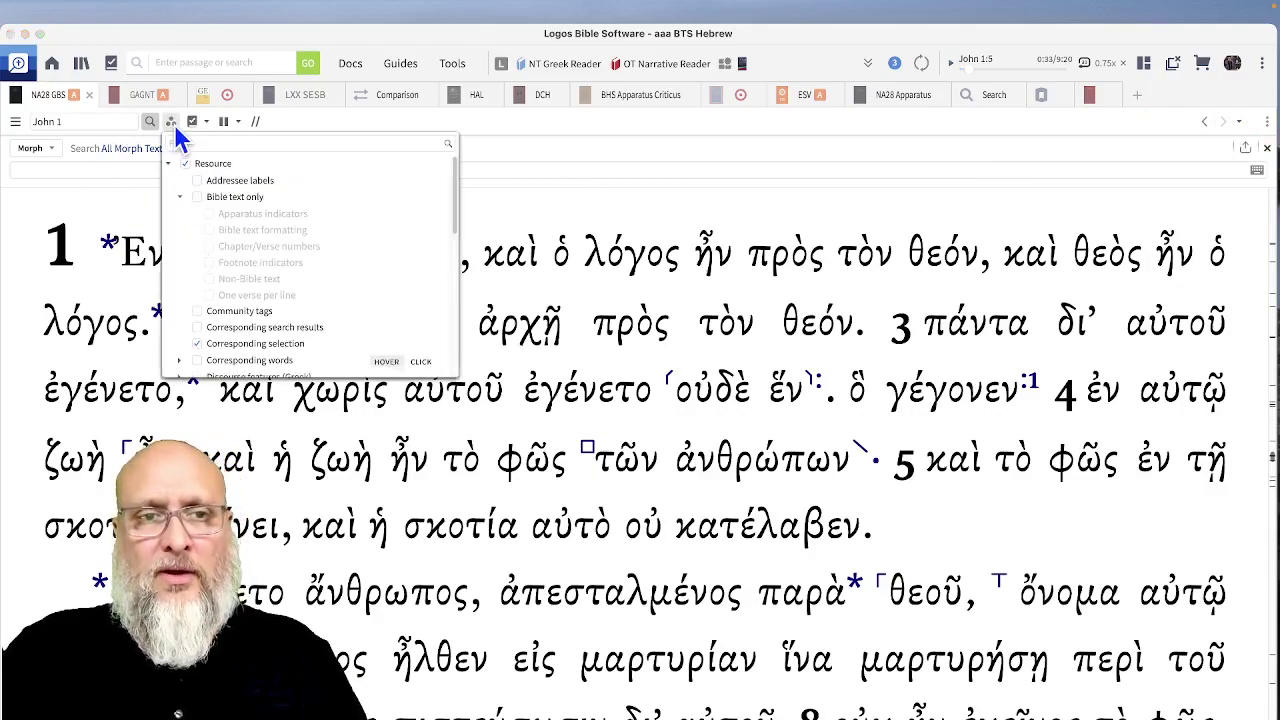
left_click(197, 196)
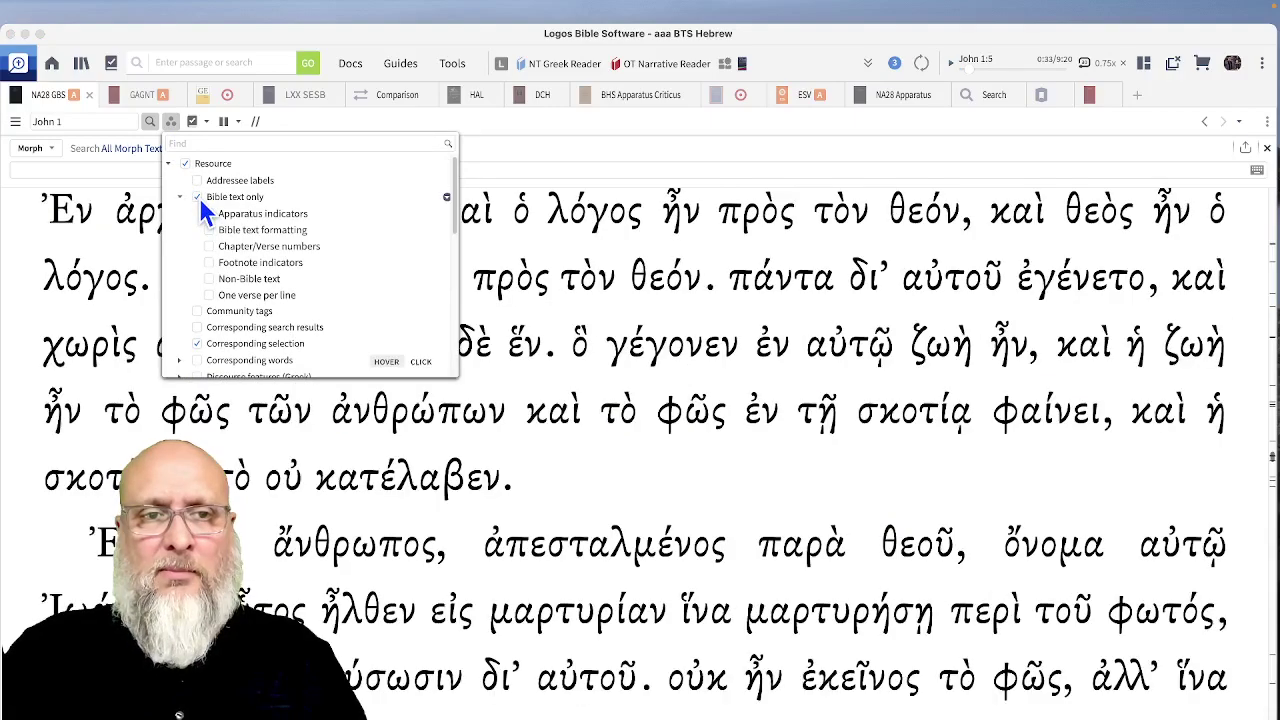
left_click(673, 468)
scroll(677, 484, "up", 1)
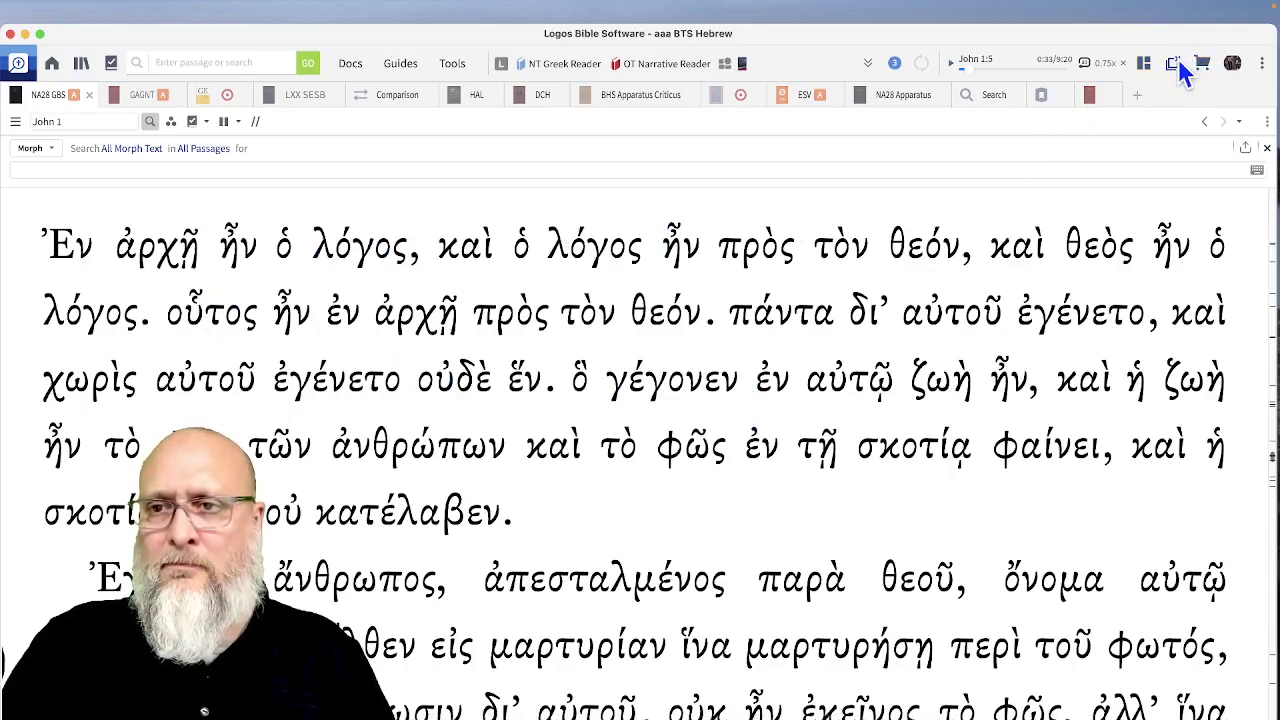
- Close the paused audio player and choose Read aloud again on the plain-text NA28 panel
left_click(1123, 63)
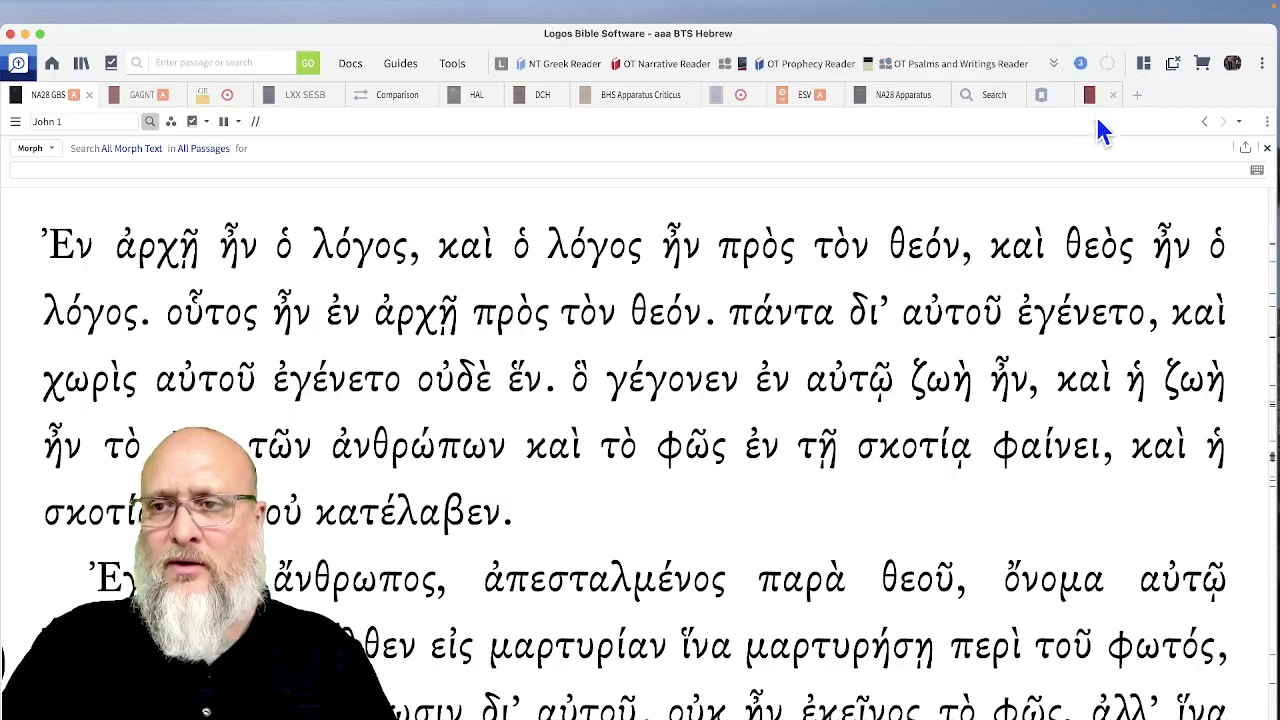
left_click(1267, 122)
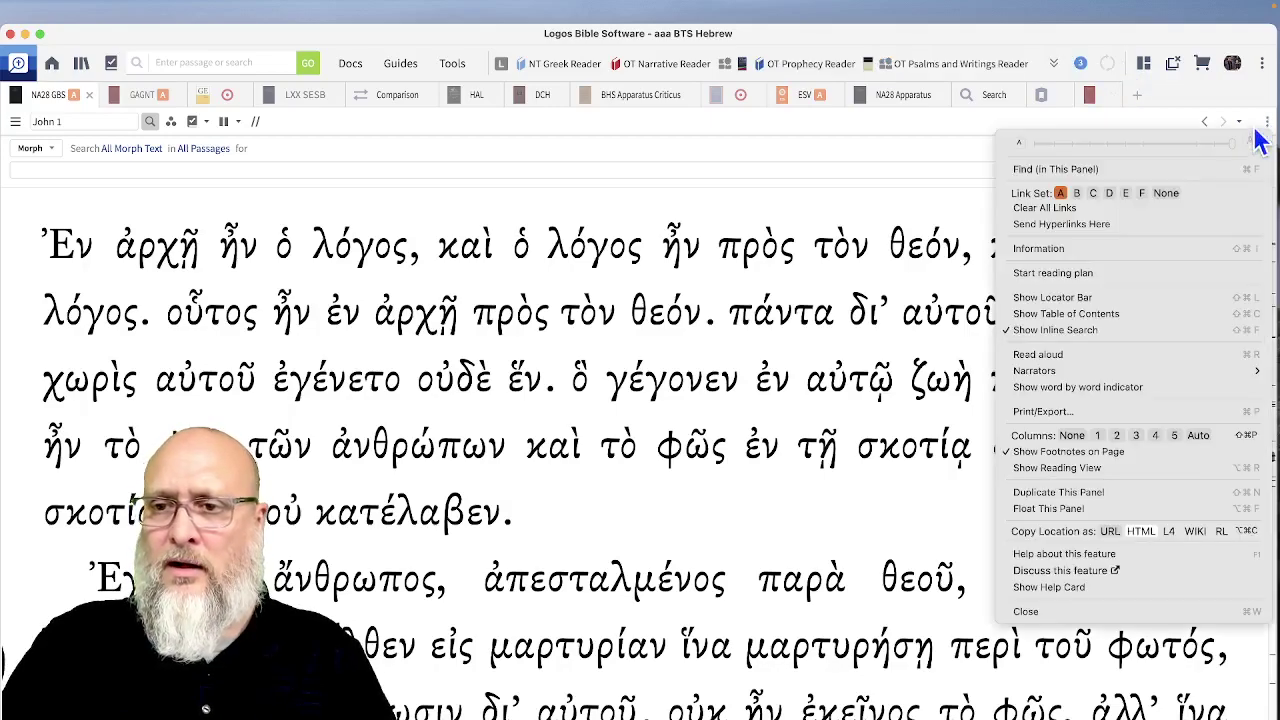
left_click(1078, 355)
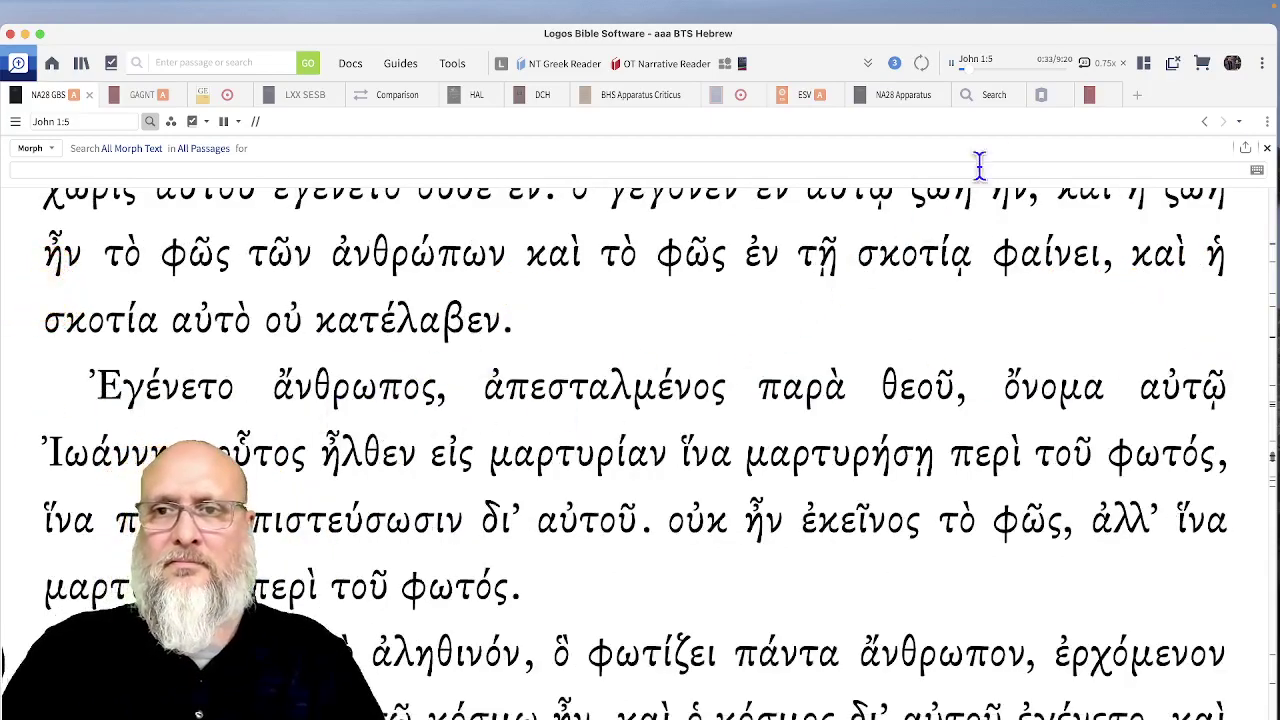
- Pause the narration at John 1:5 and scroll back to the opening of John 1
left_click(951, 62)
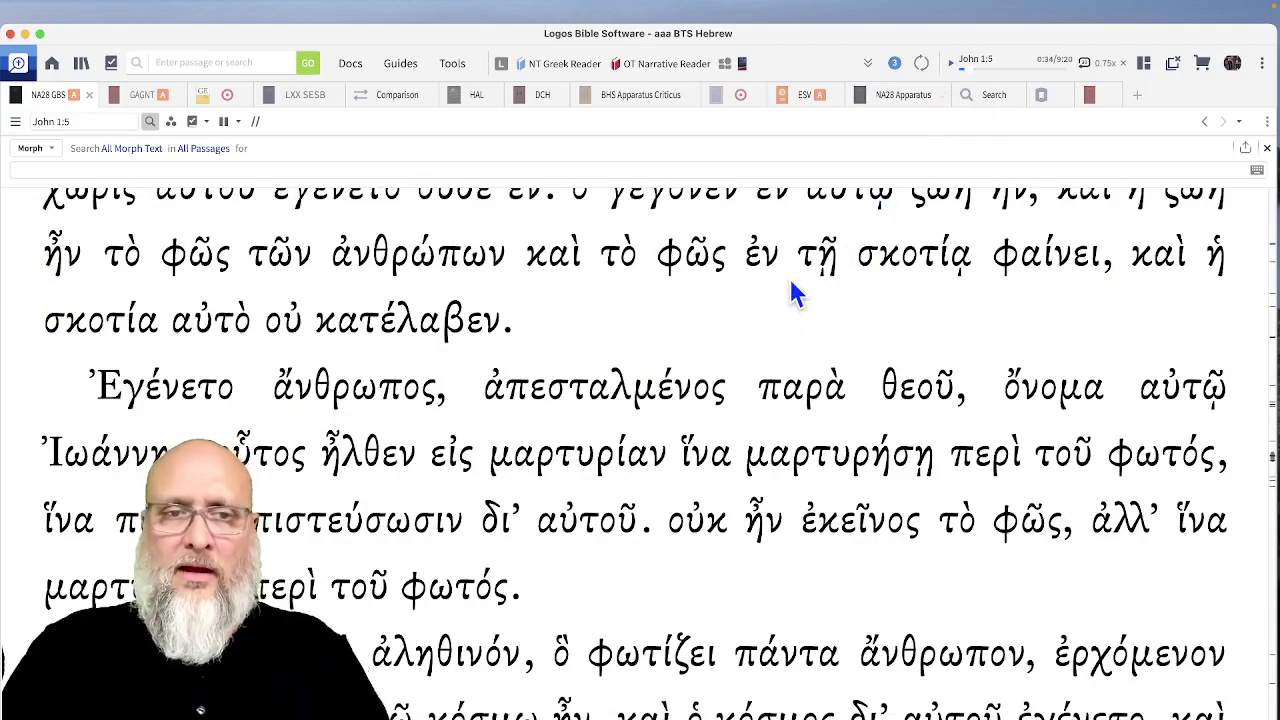
scroll(833, 291, "up", 3)
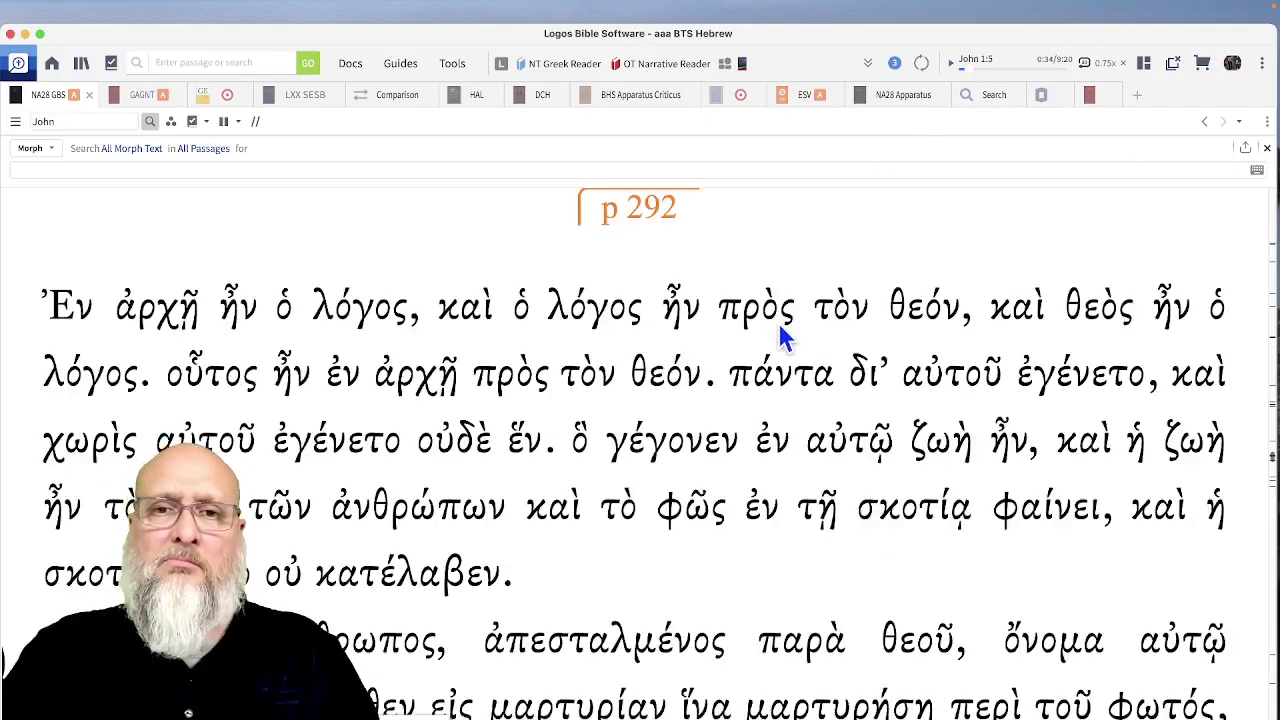